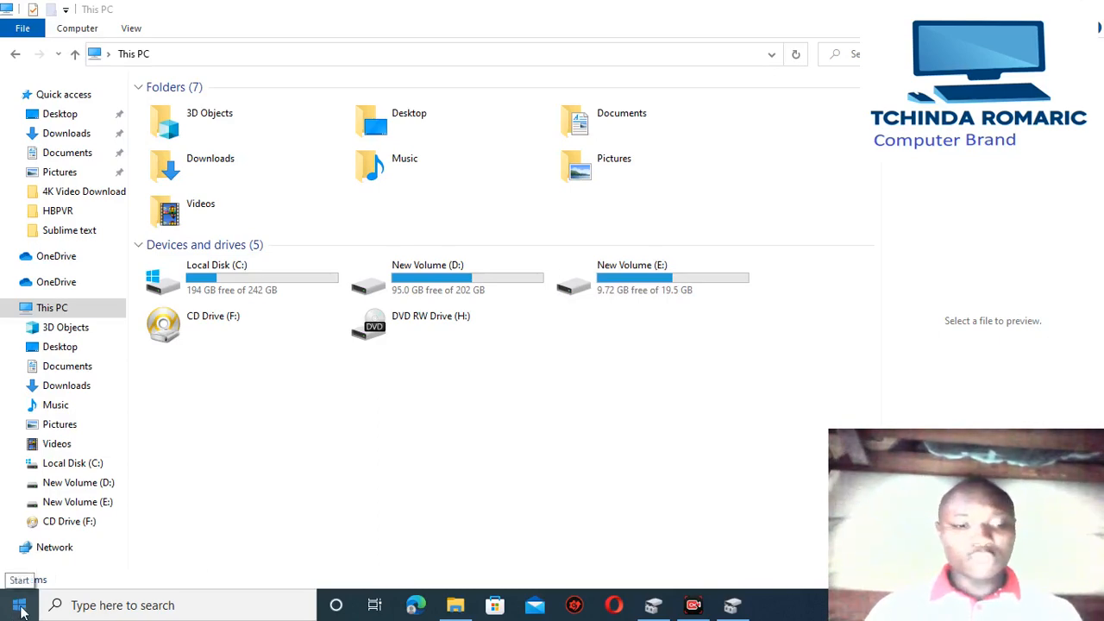
- Open the Windows tool for creating and formatting hard disk partitions and compare its volumes with the drives in File Explorer
left_click(19, 606)
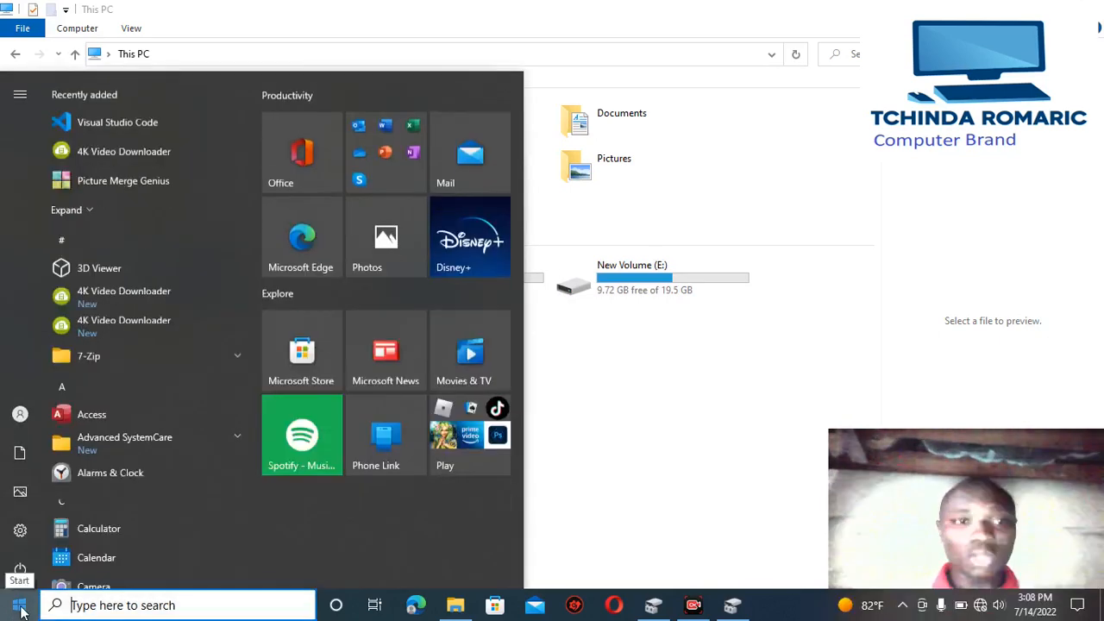
type("part")
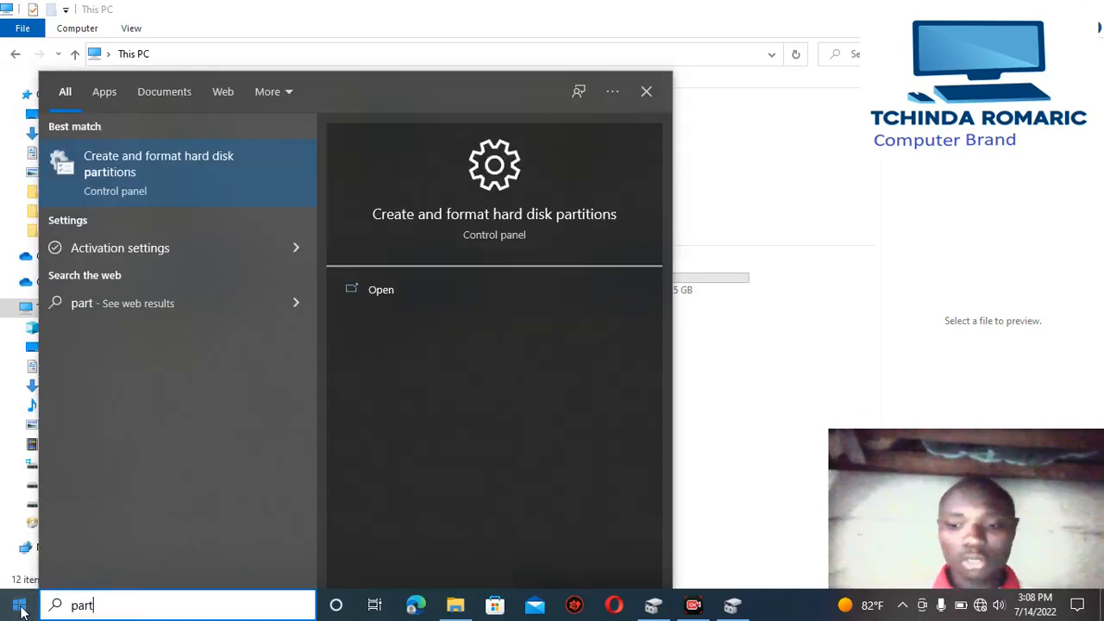
left_click(223, 184)
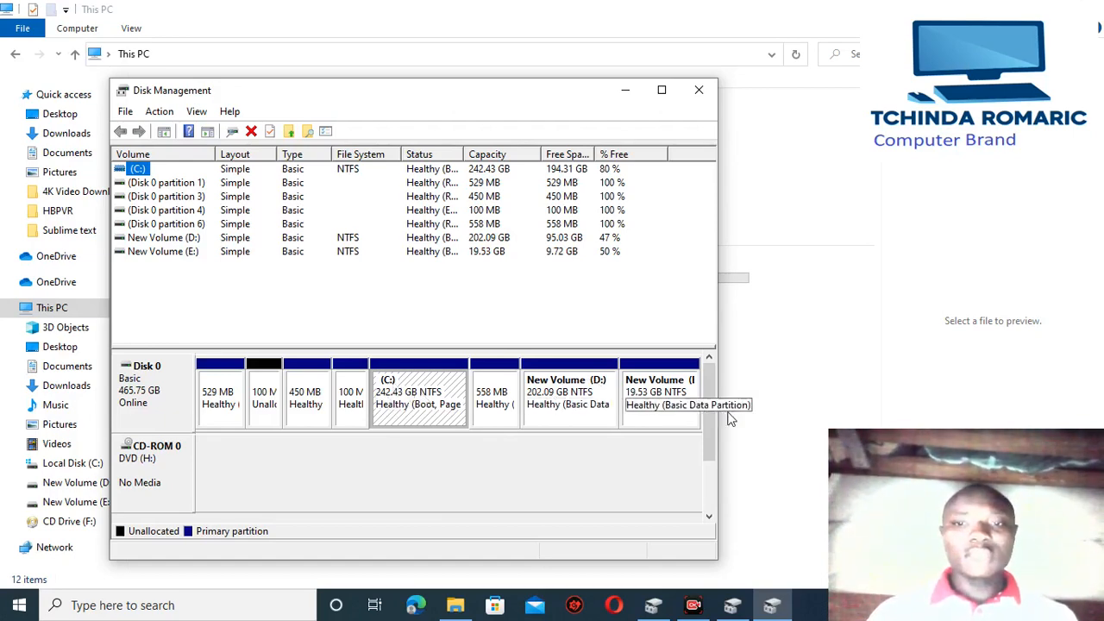
left_click_drag(718, 414, 749, 413)
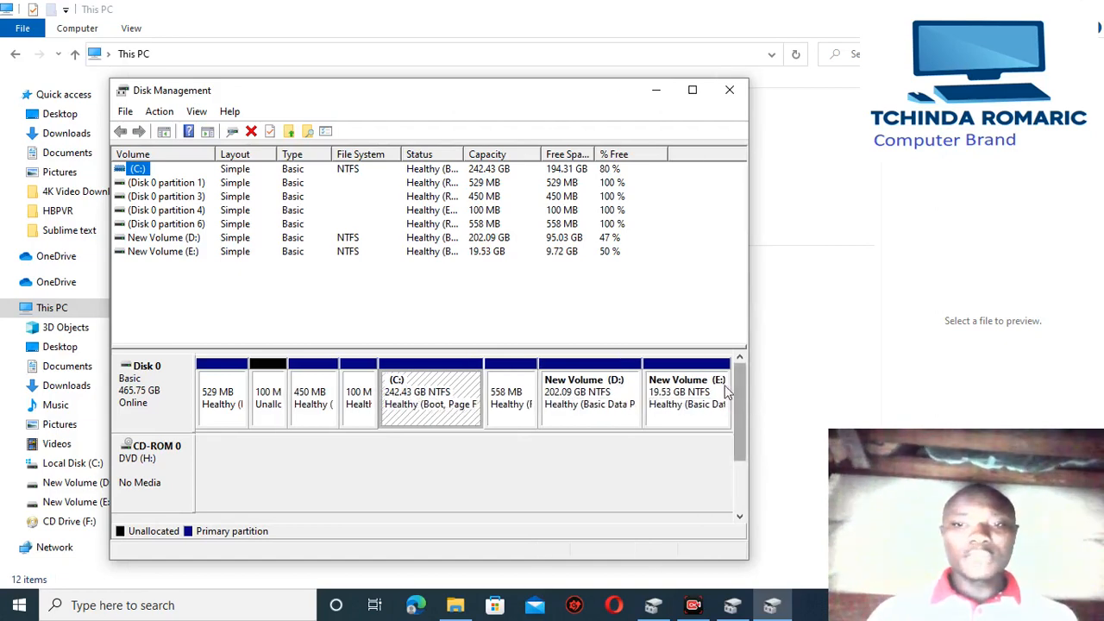
left_click(464, 608)
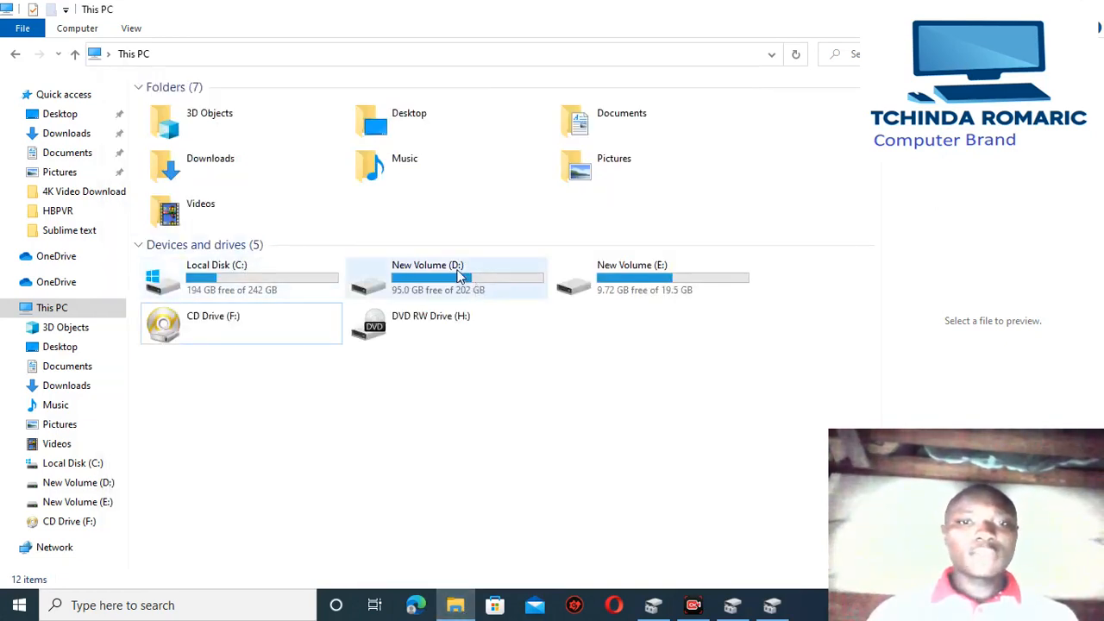
left_click(772, 604)
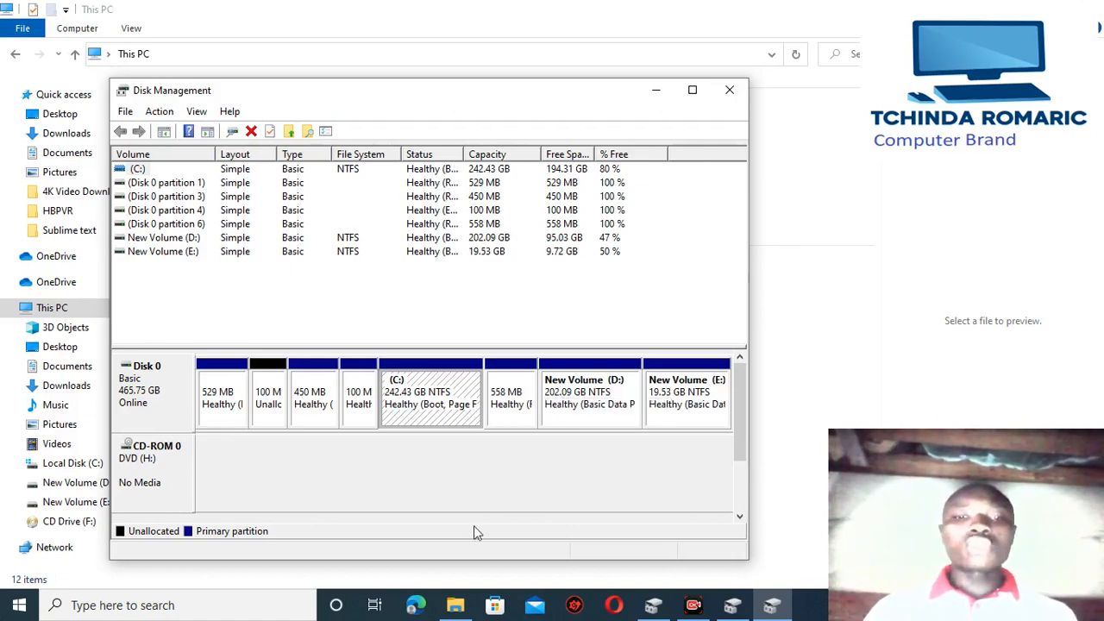
left_click(455, 605)
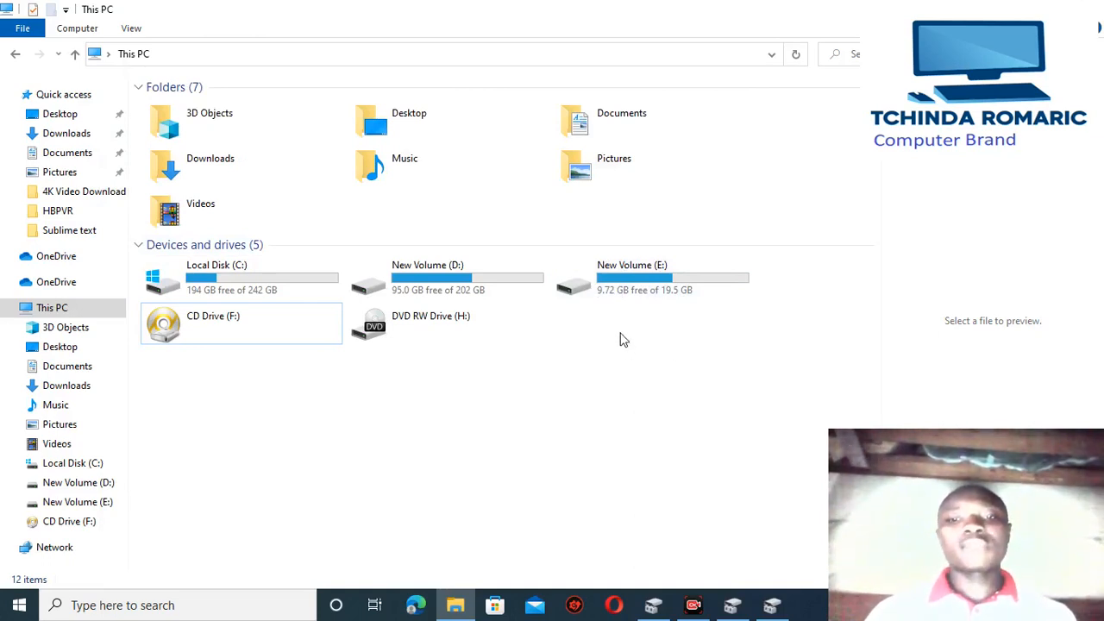
left_click(771, 604)
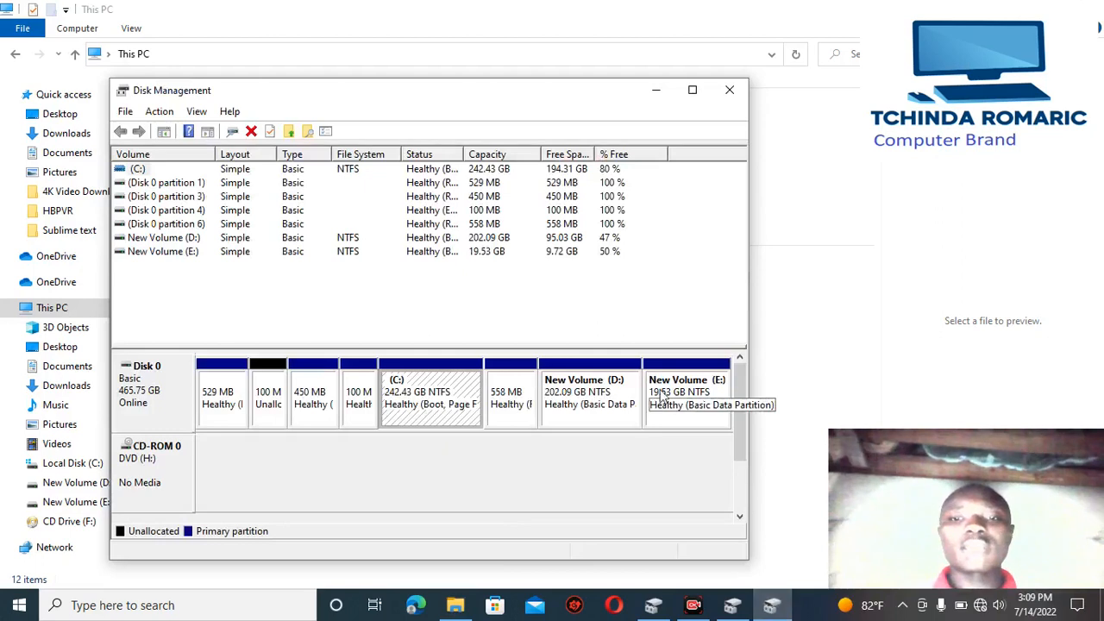
- Shrink volume D: by 4500 MB to free unallocated space on Disk 0
right_click(580, 395)
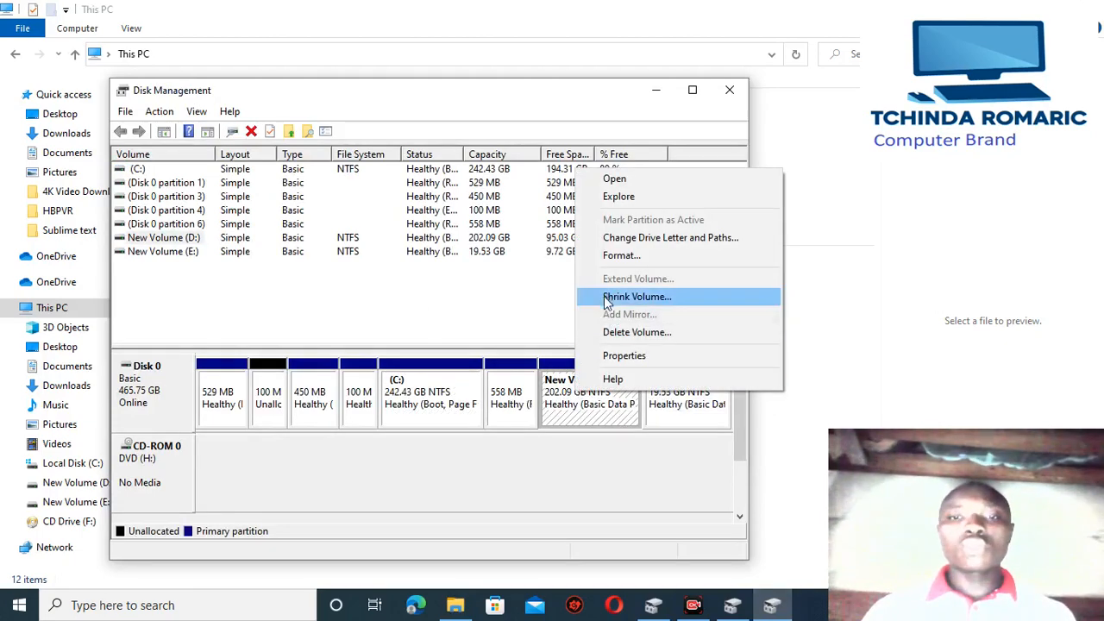
left_click(651, 297)
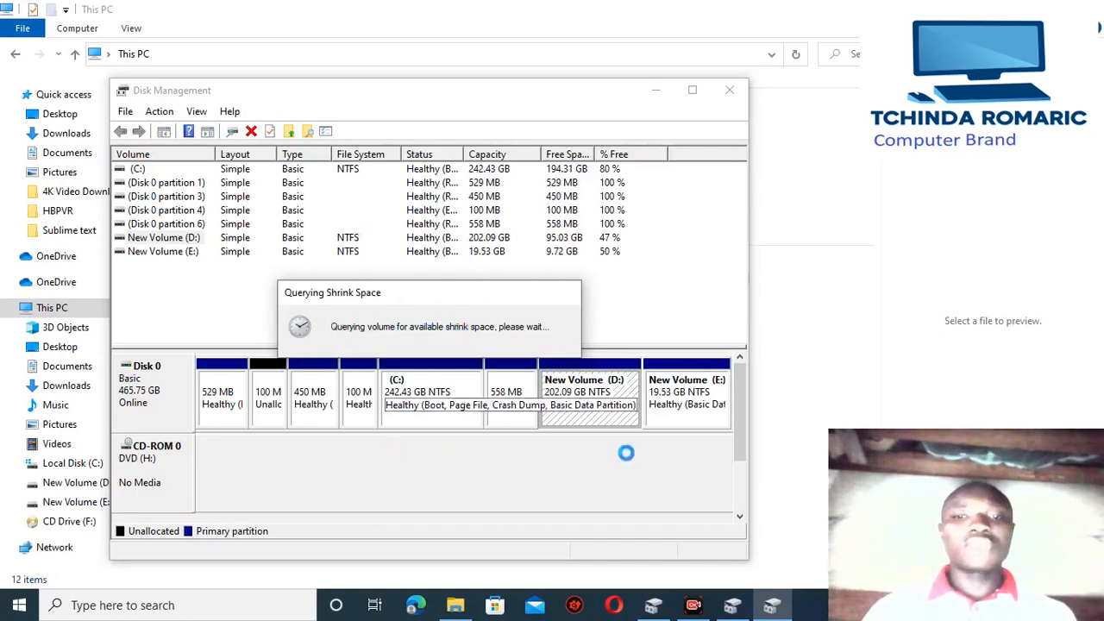
left_click(732, 606)
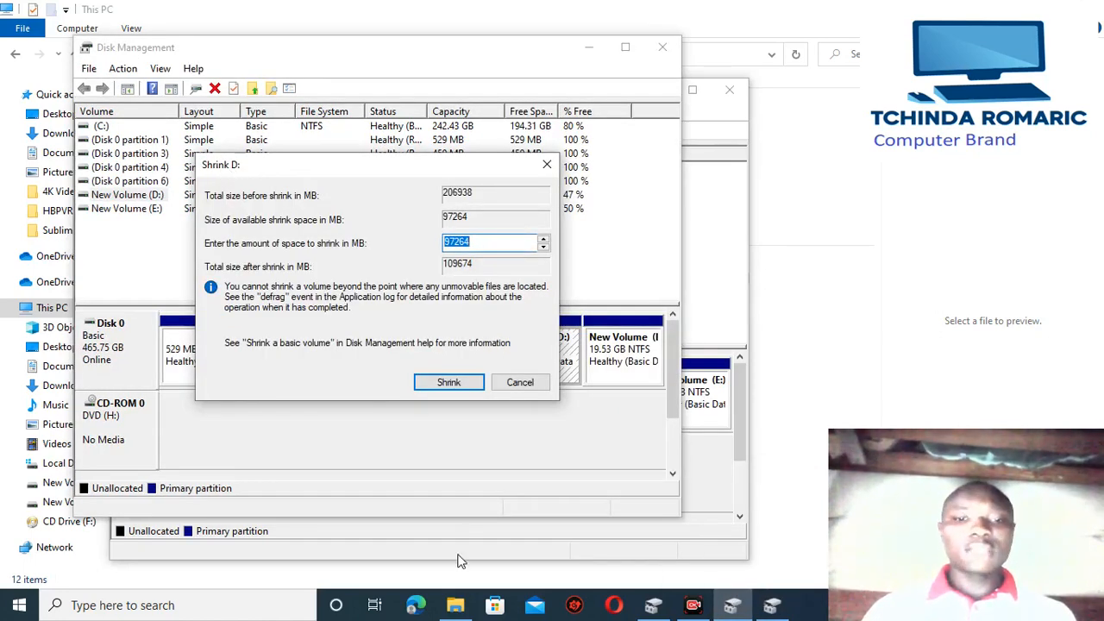
left_click(457, 606)
left_click(455, 526)
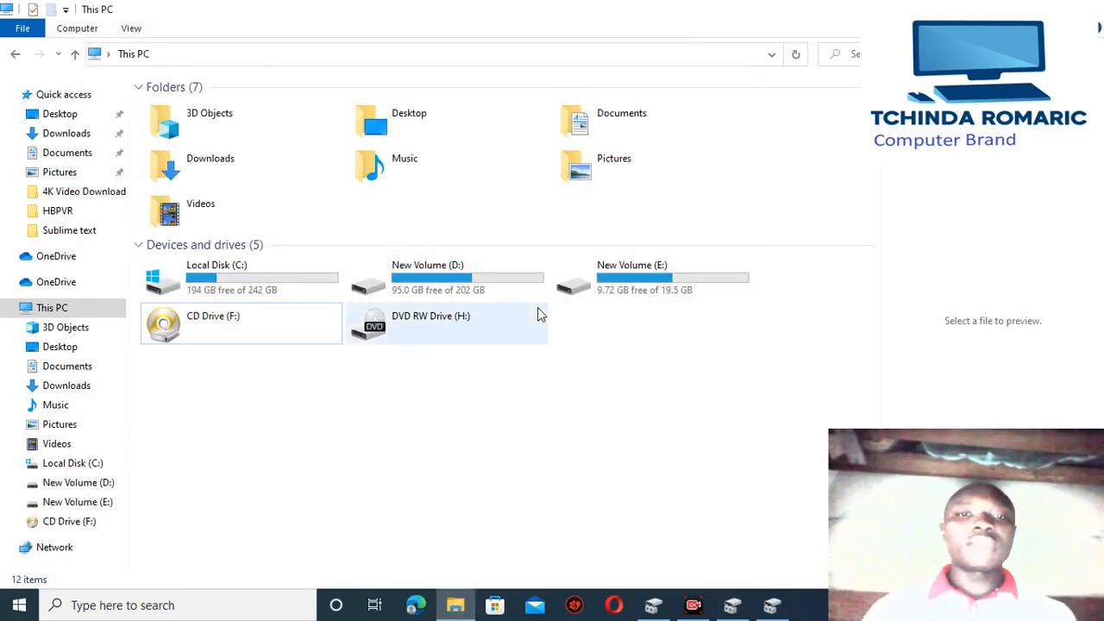
left_click(455, 606)
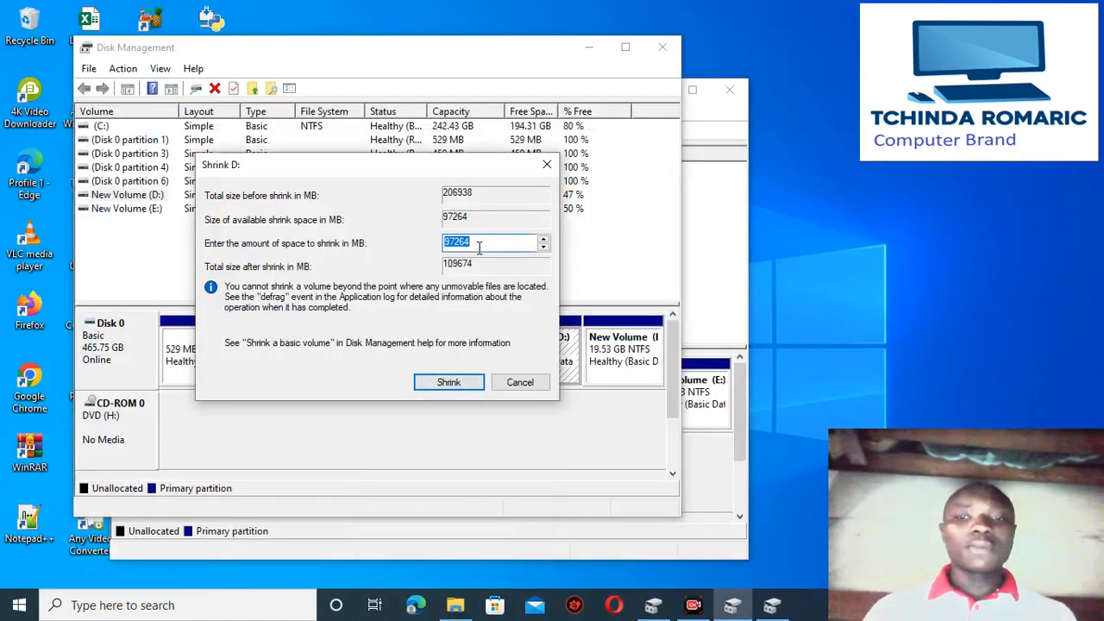
key("BackSpace")
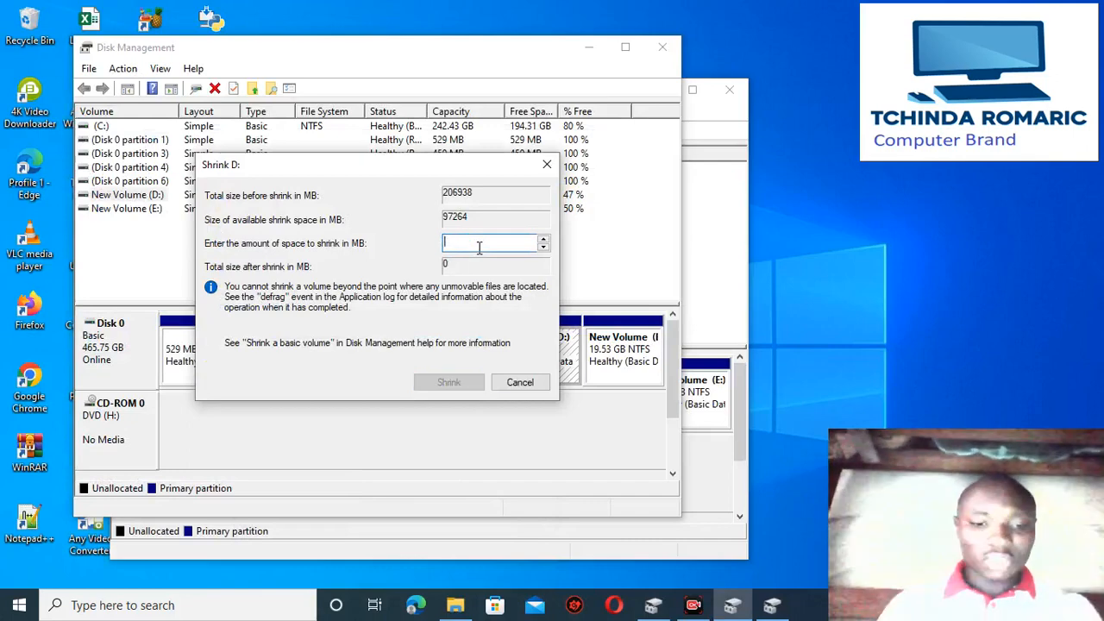
type("4")
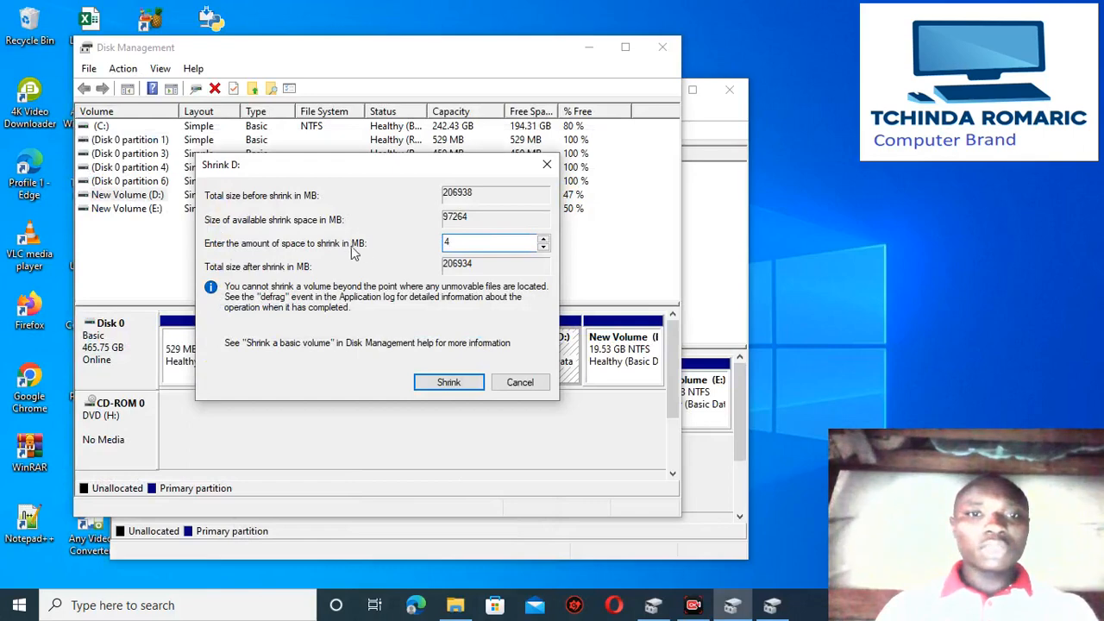
type("5")
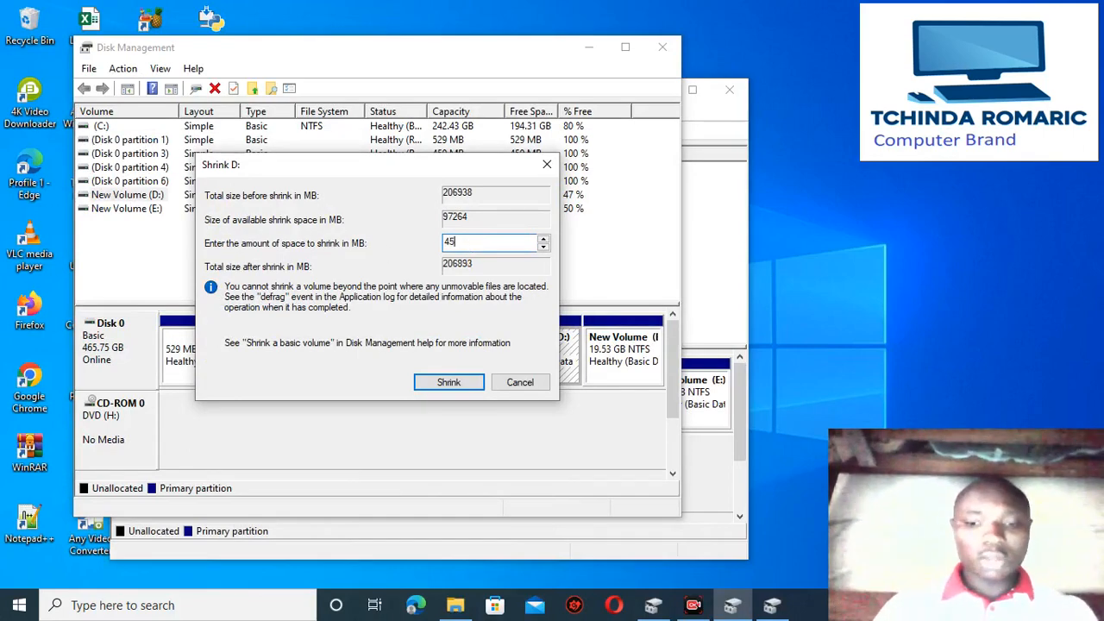
type("00")
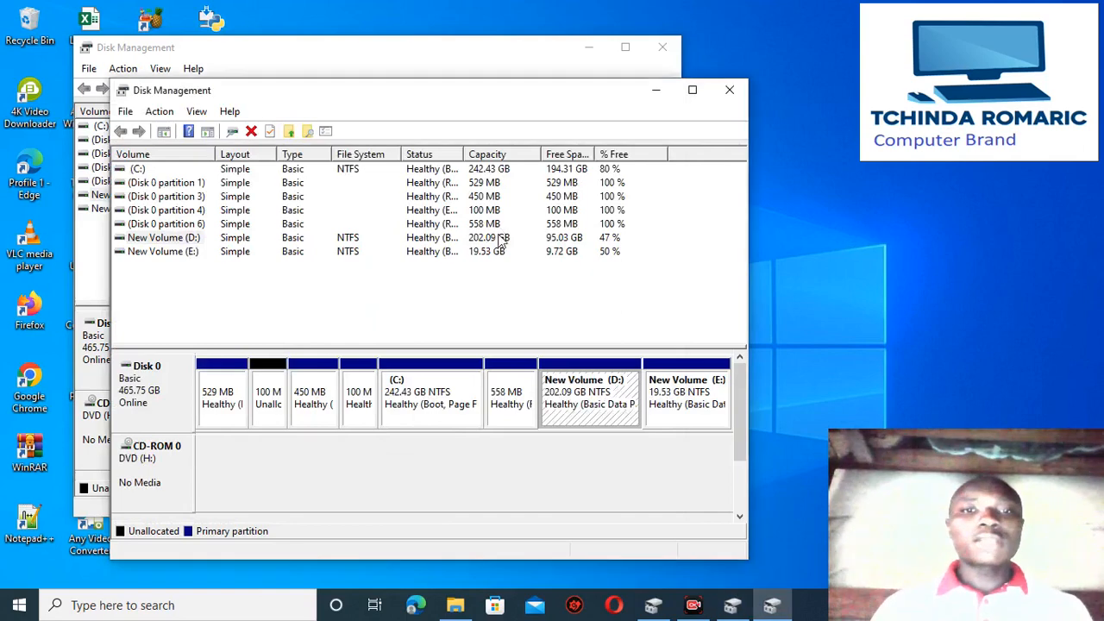
left_click(732, 605)
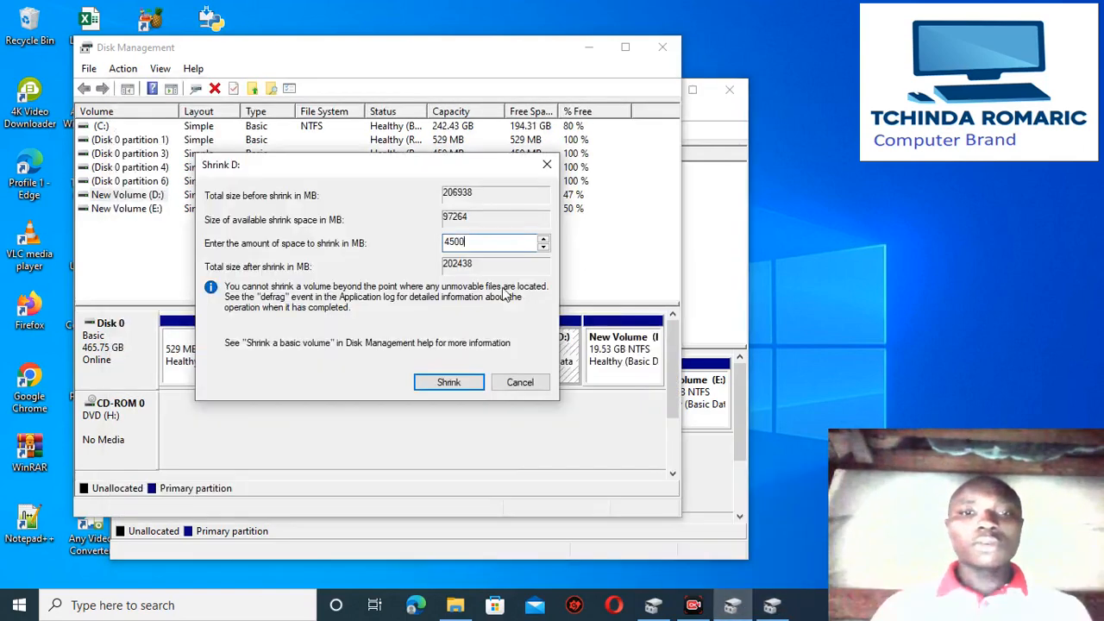
left_click(468, 381)
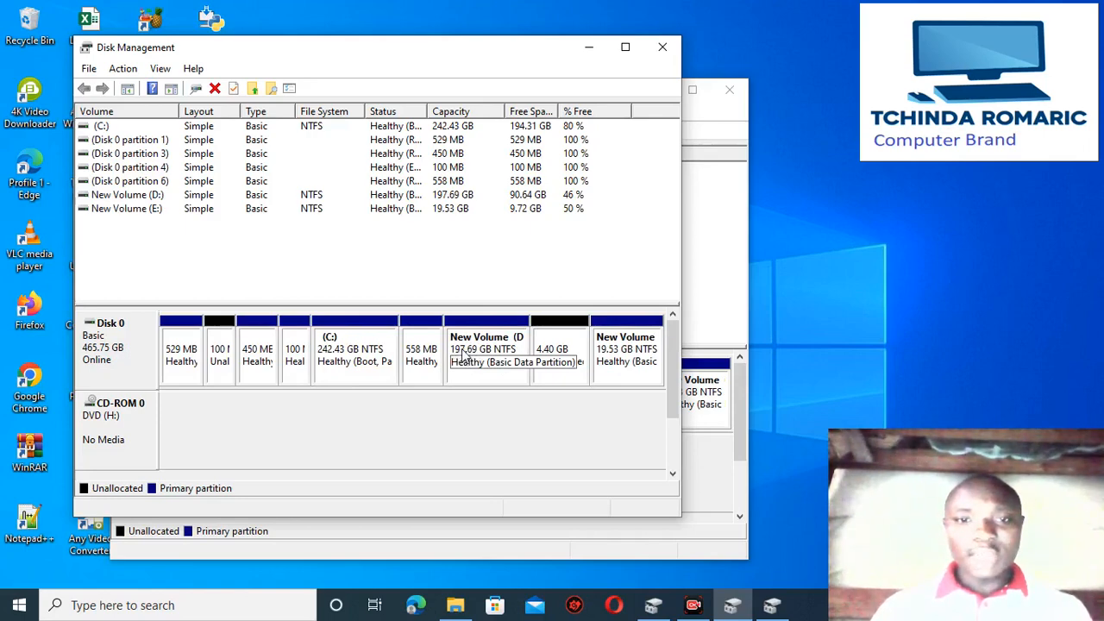
- Start a new 4500 MB simple volume on the 4.40 GB unallocated space and assign it drive letter A
left_click(553, 369)
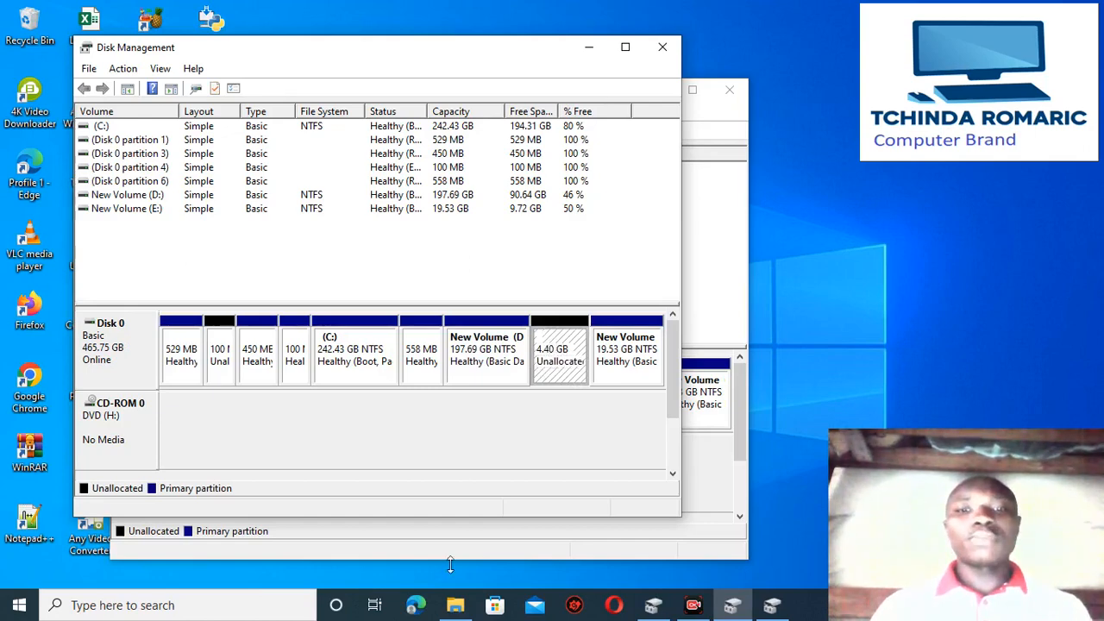
left_click(456, 604)
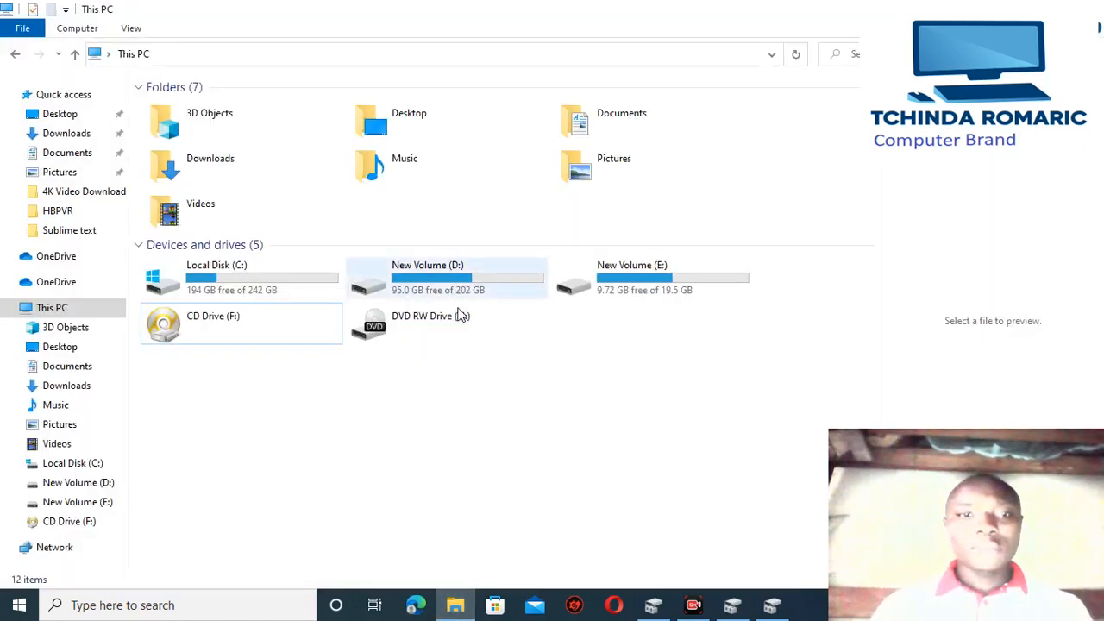
left_click(450, 604)
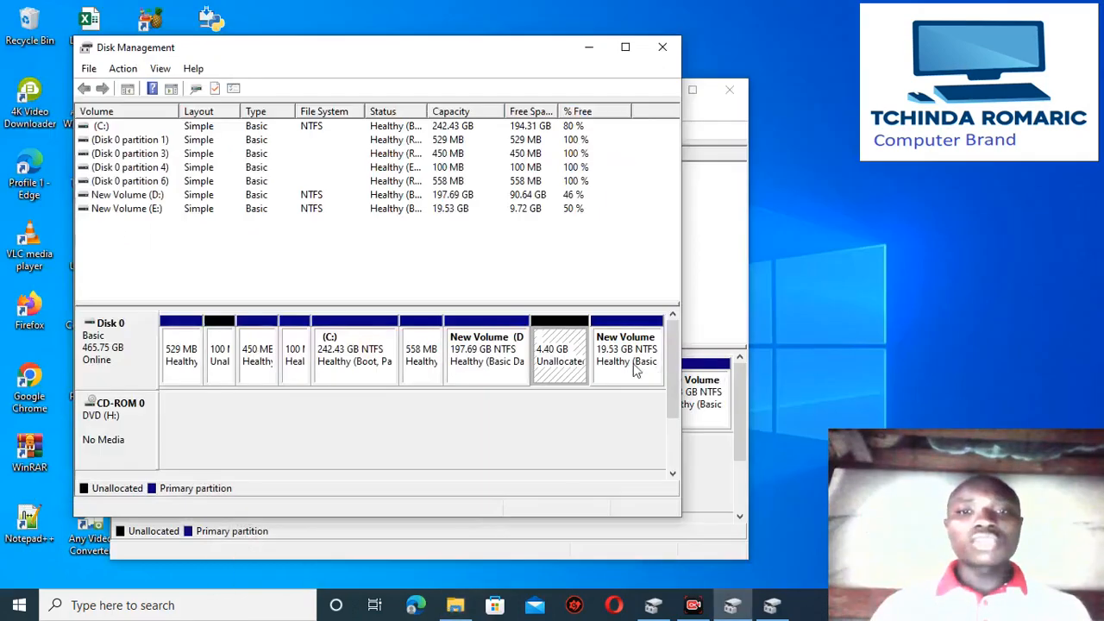
right_click(556, 349)
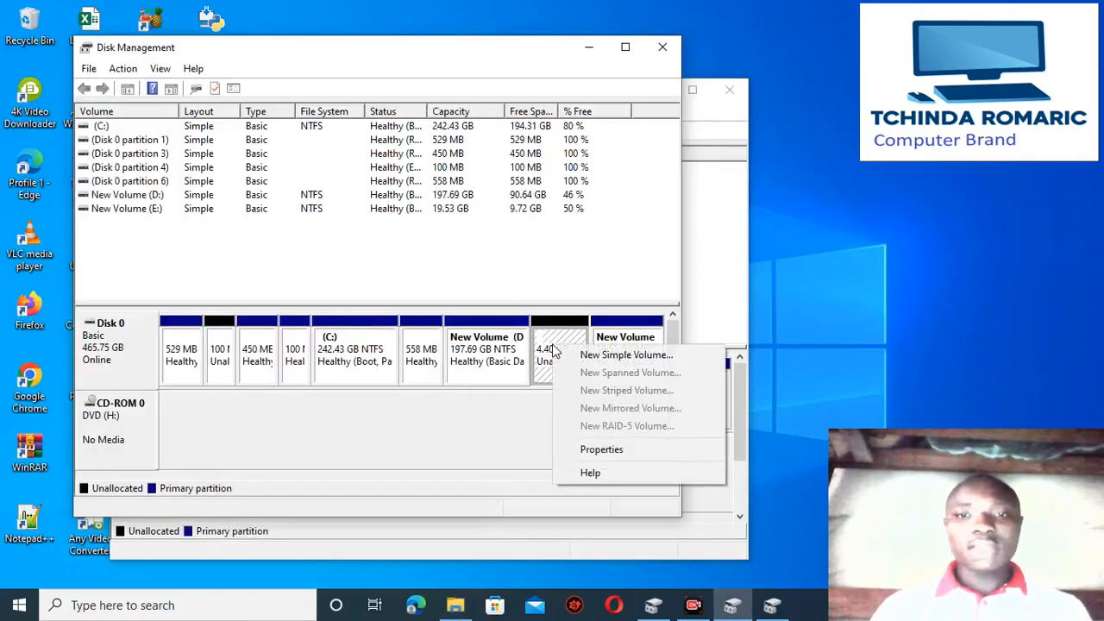
left_click(578, 354)
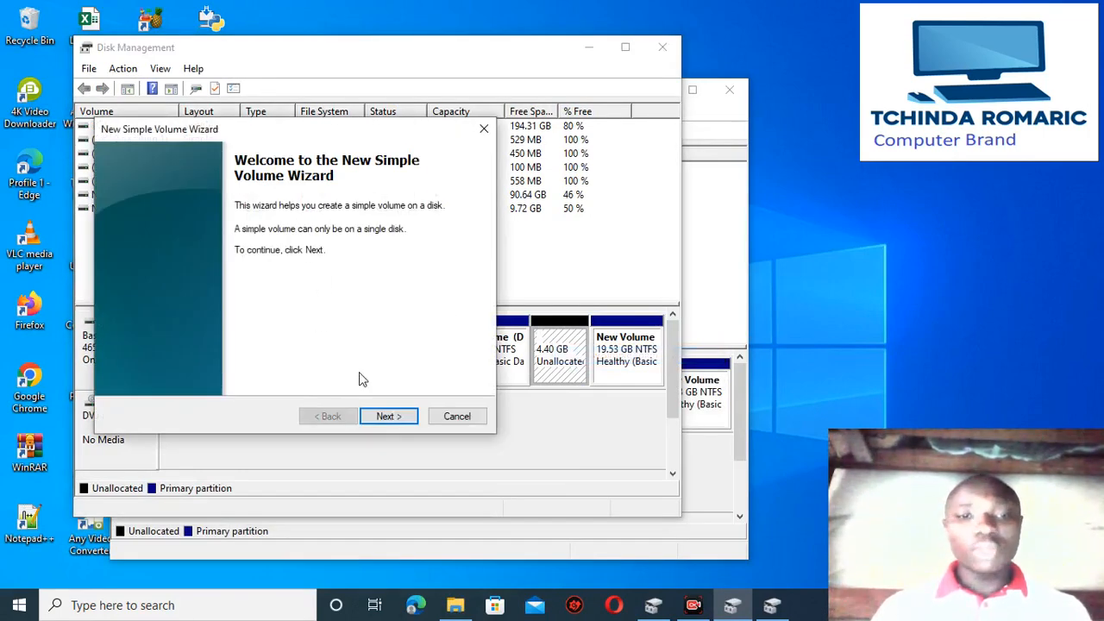
left_click(387, 416)
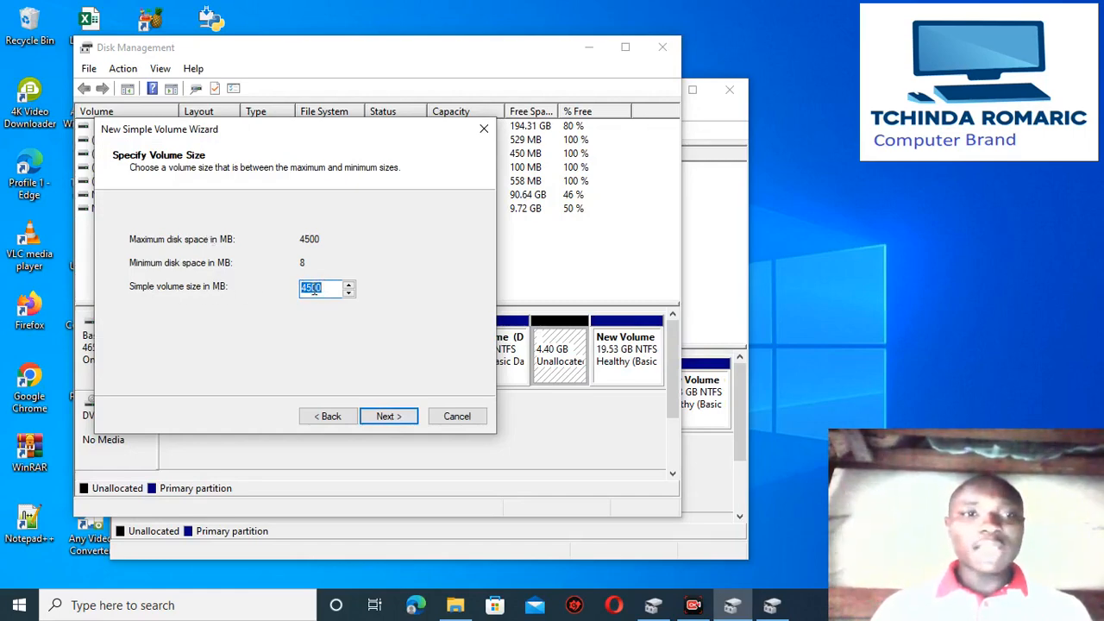
left_click(402, 418)
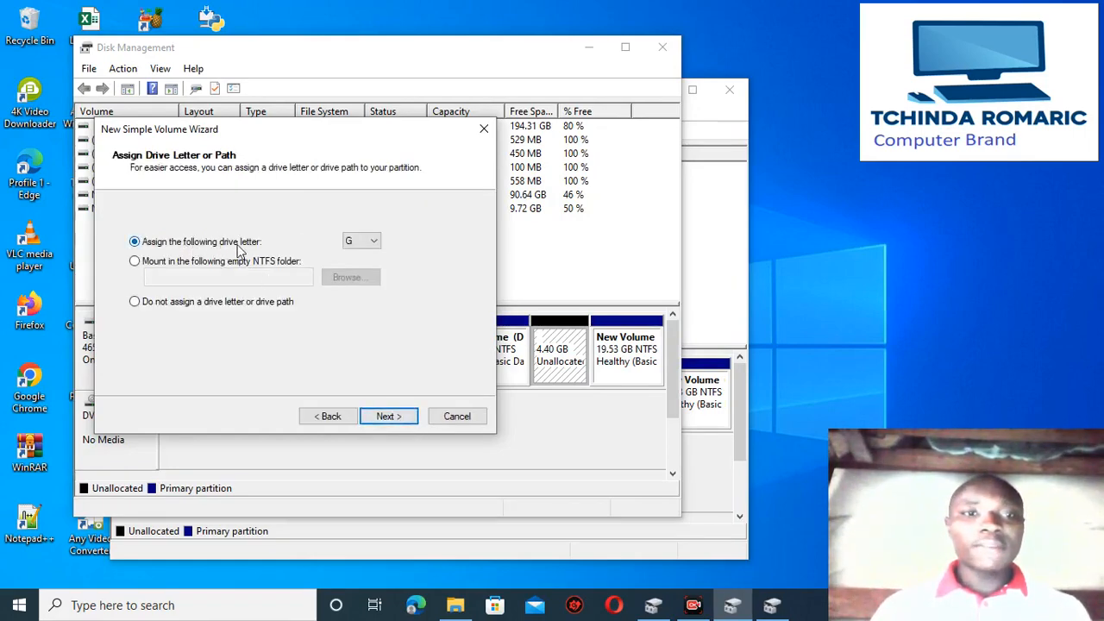
left_click(369, 242)
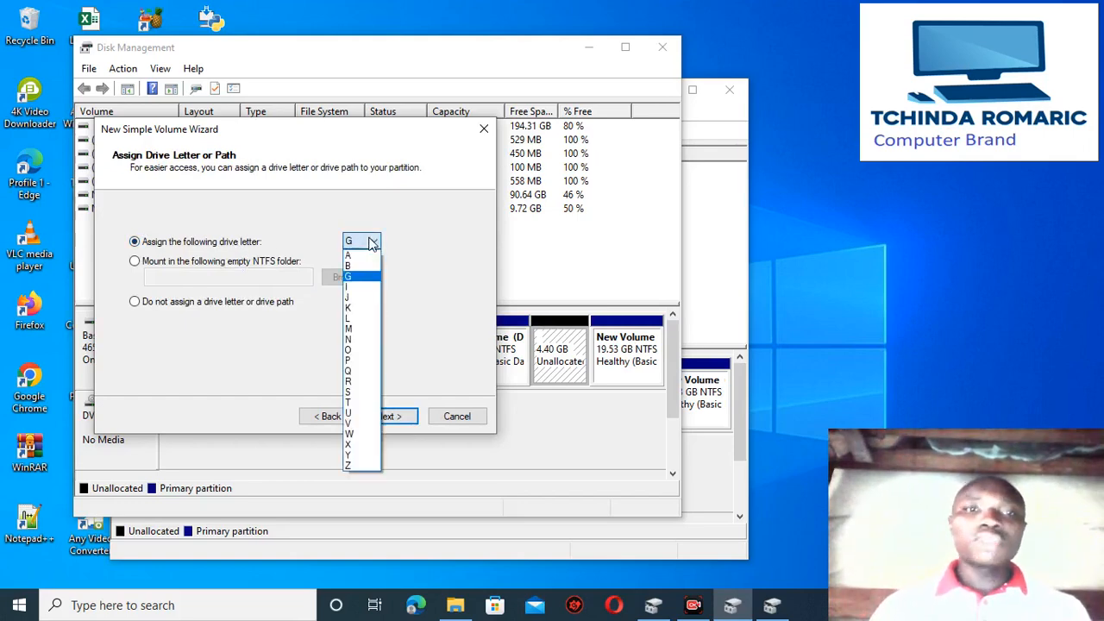
left_click(359, 256)
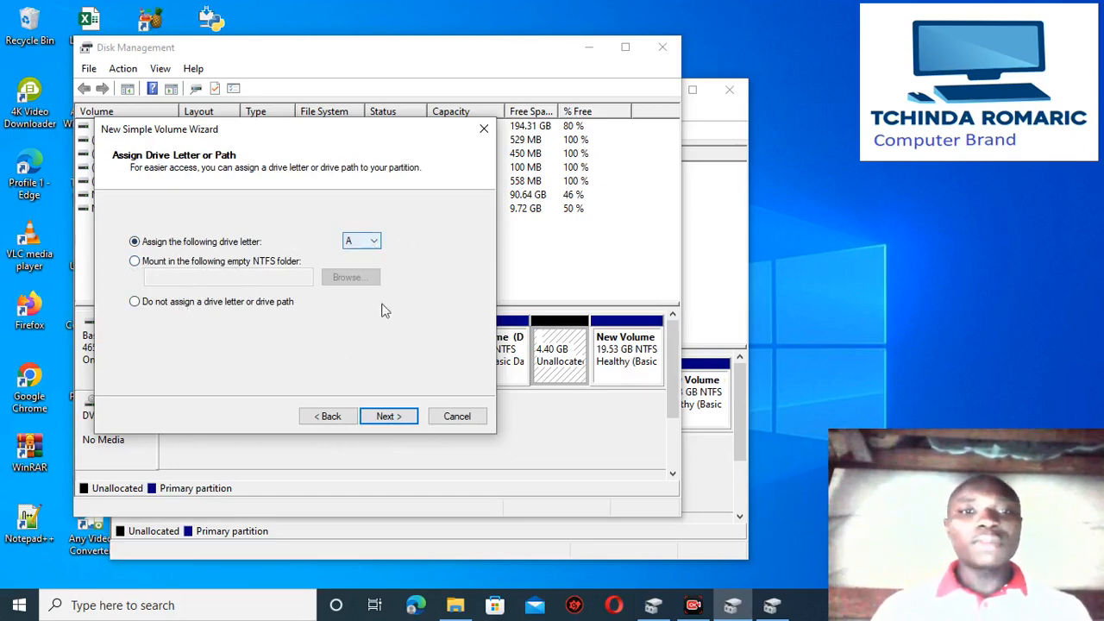
left_click(395, 420)
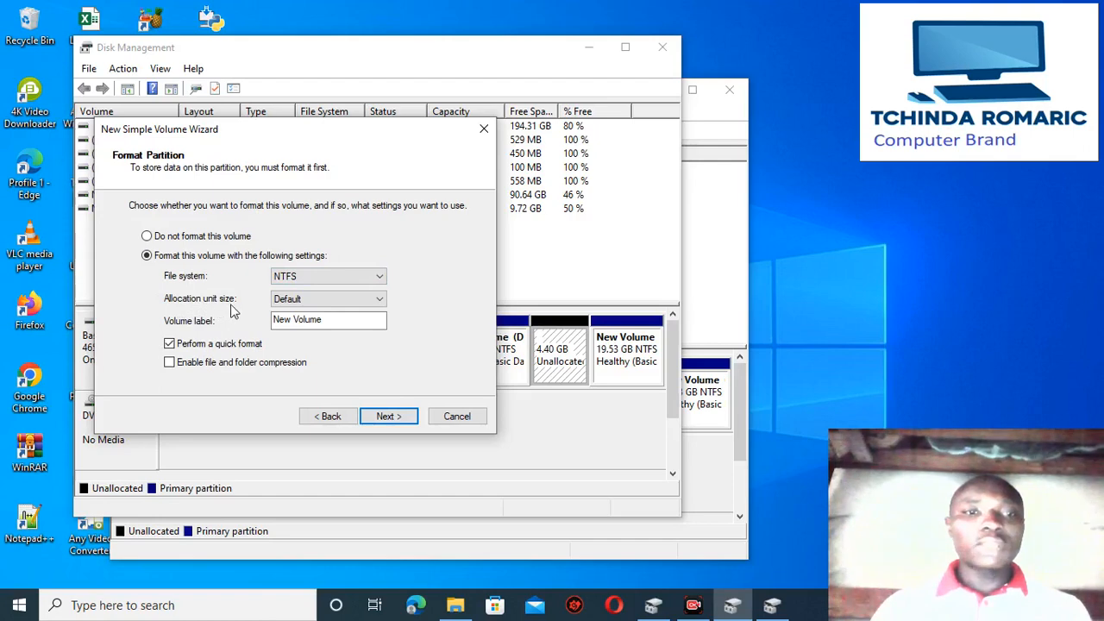
- Label the new volume "video p", keep NTFS with quick format, and finish creating it
left_click(335, 319)
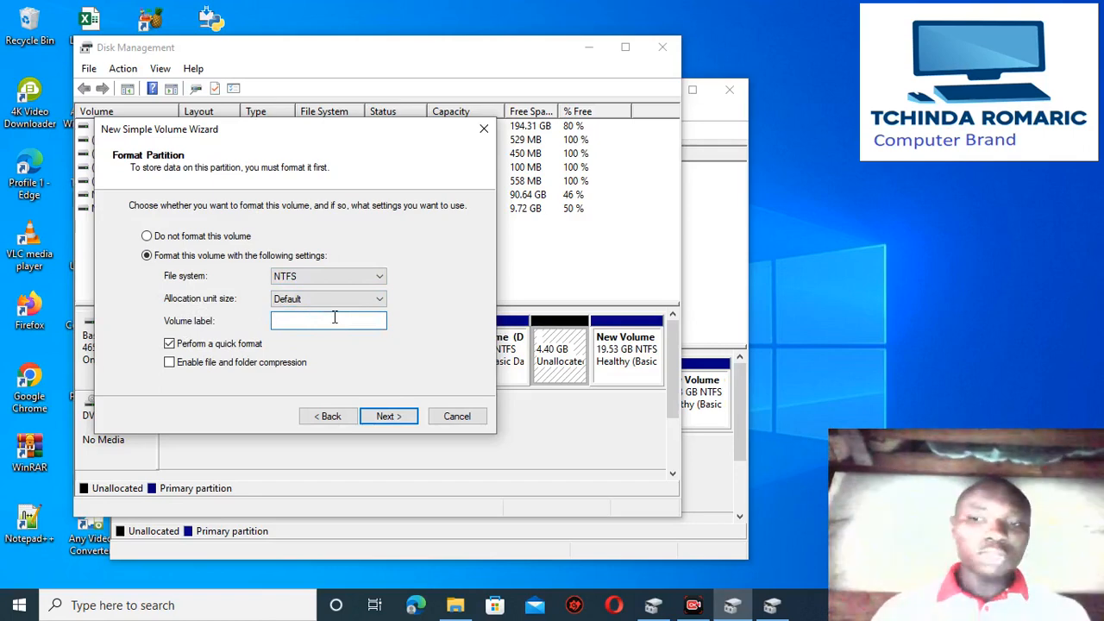
type("video p")
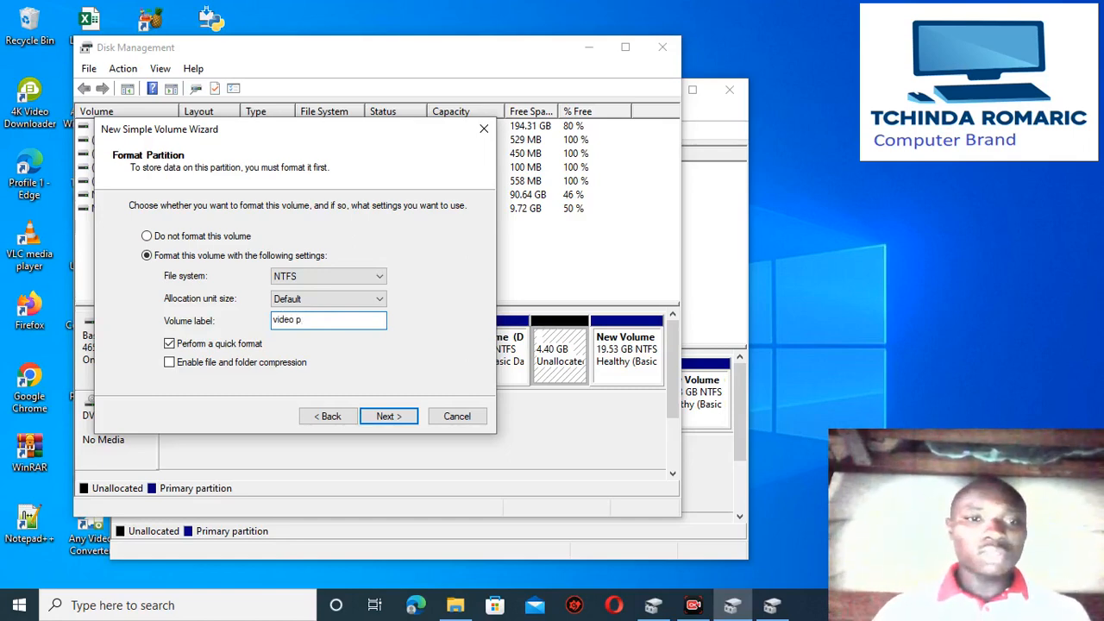
left_click(398, 417)
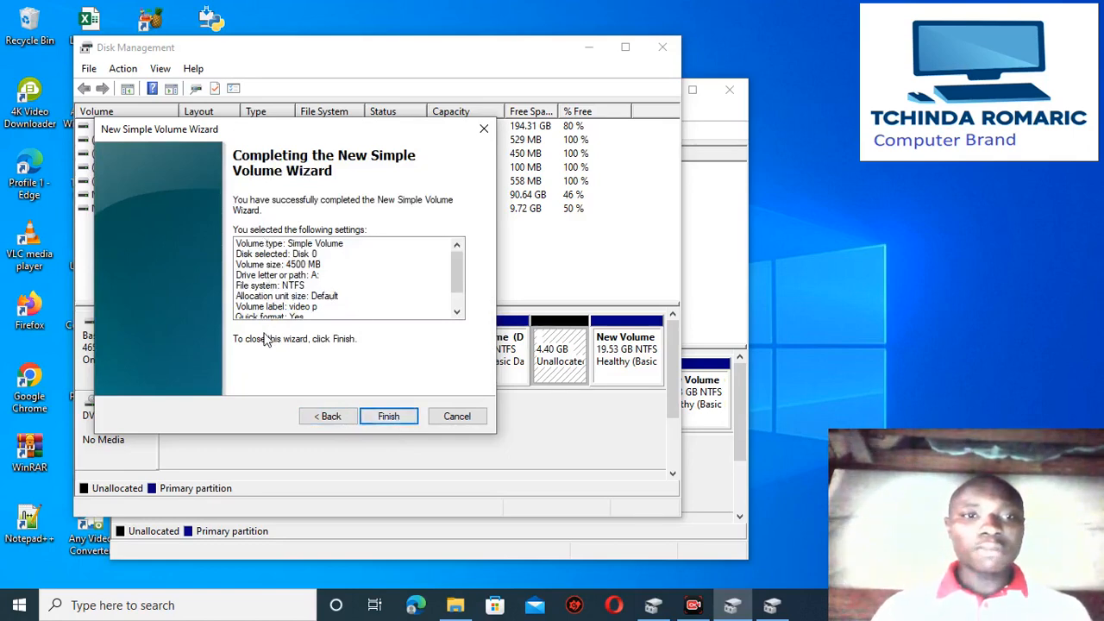
left_click(385, 415)
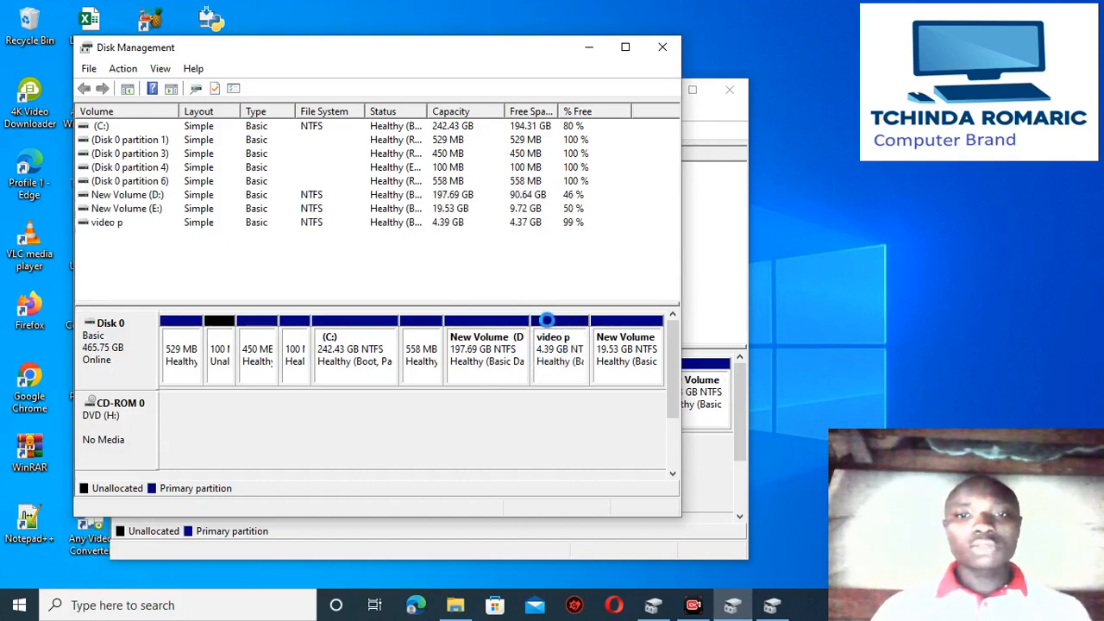
- Switch to File Explorer and check the new video p (A:) drive under This PC
left_click(558, 343)
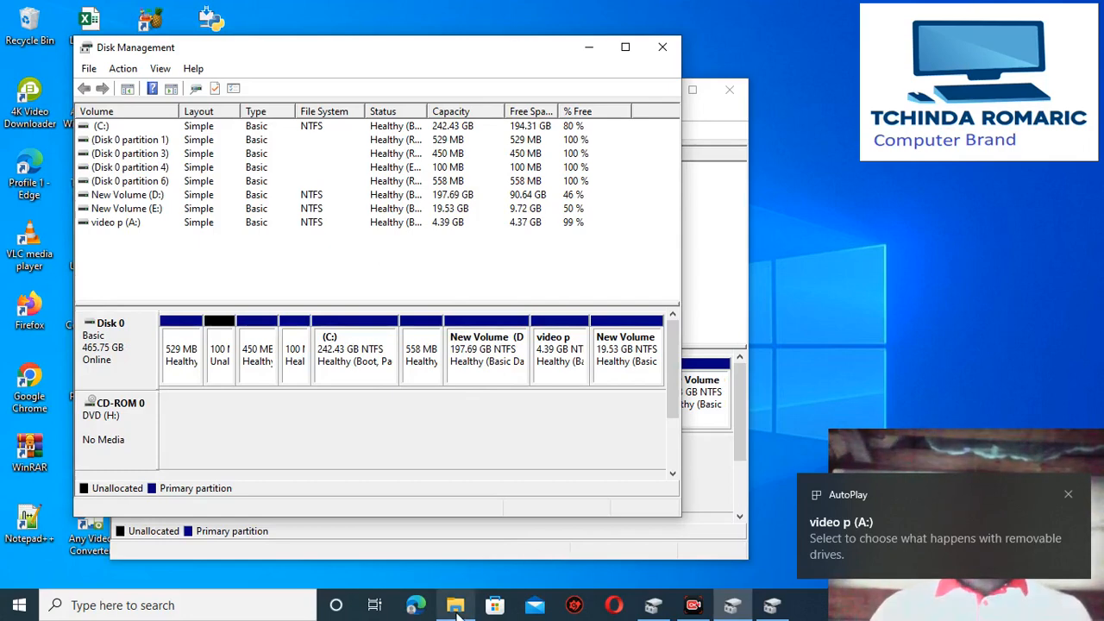
mouse_move(456, 607)
left_click(411, 433)
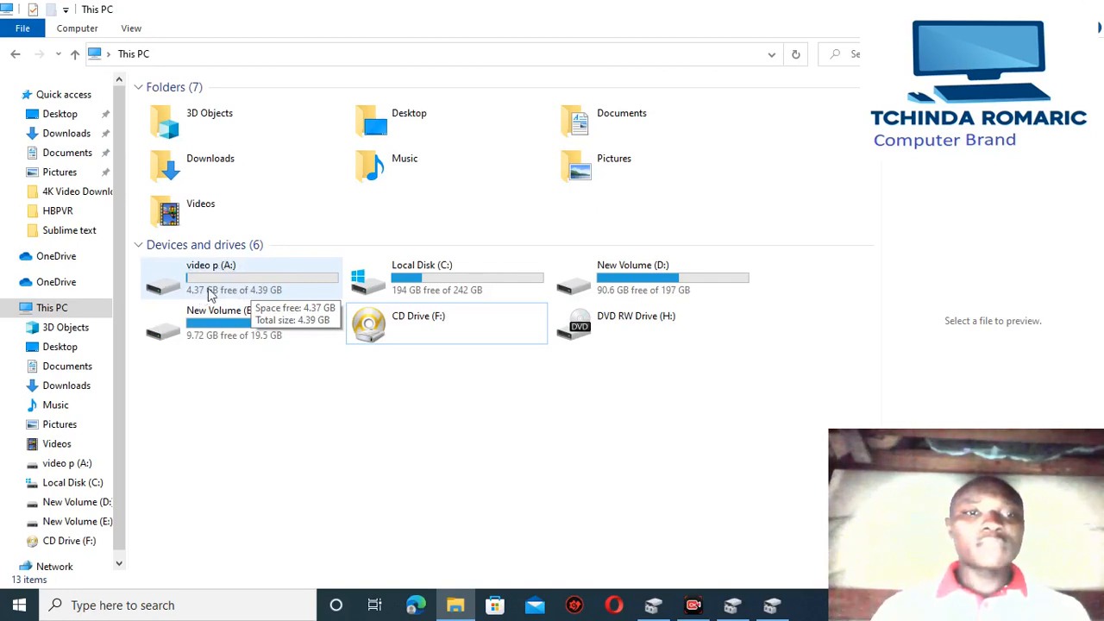
- Open the video p (A:) drive to inspect its contents, returning to This PC between views
left_click(257, 285)
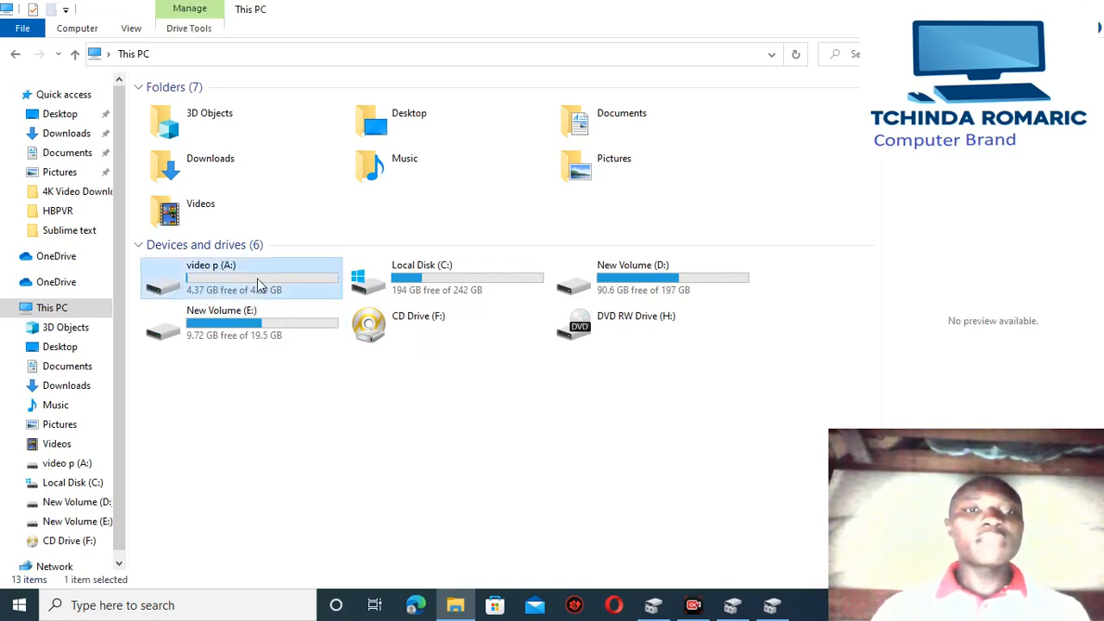
double_click(263, 284)
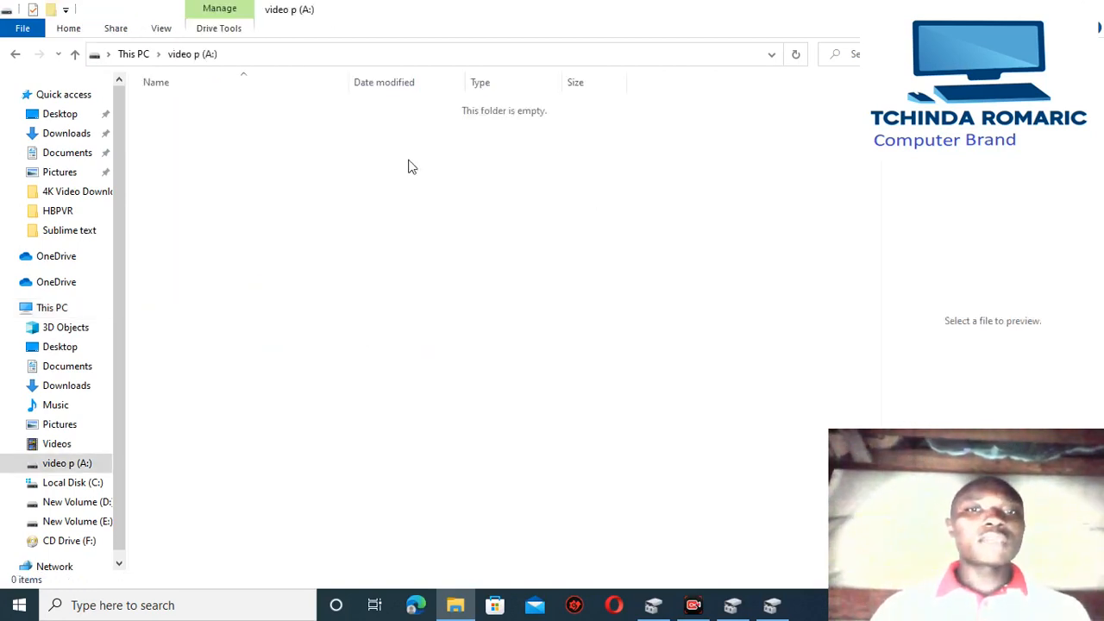
key("BackSpace")
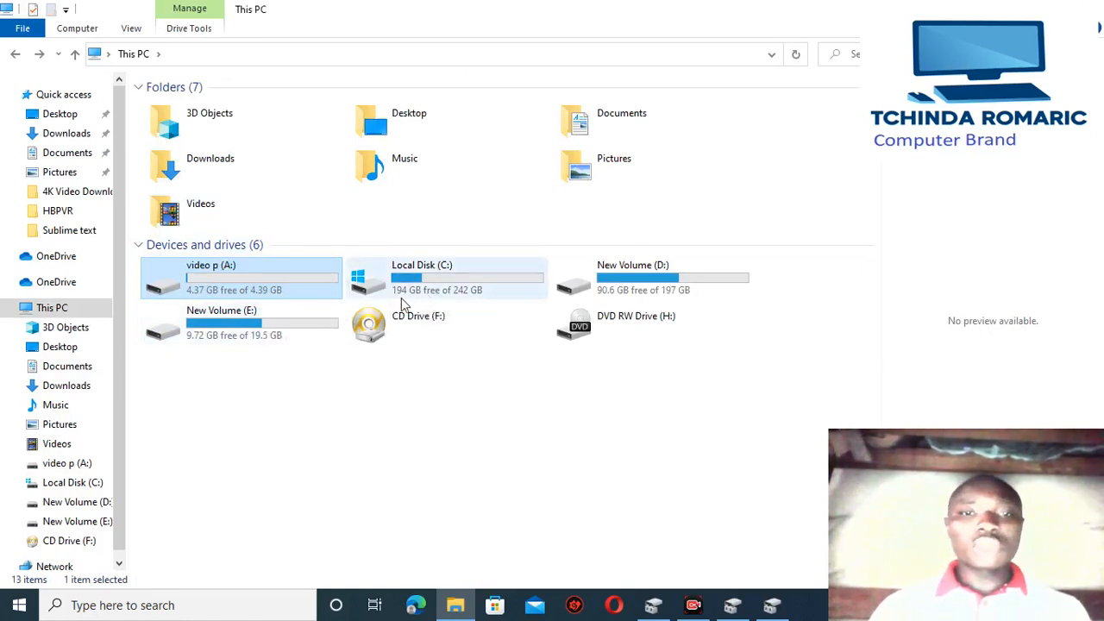
double_click(220, 281)
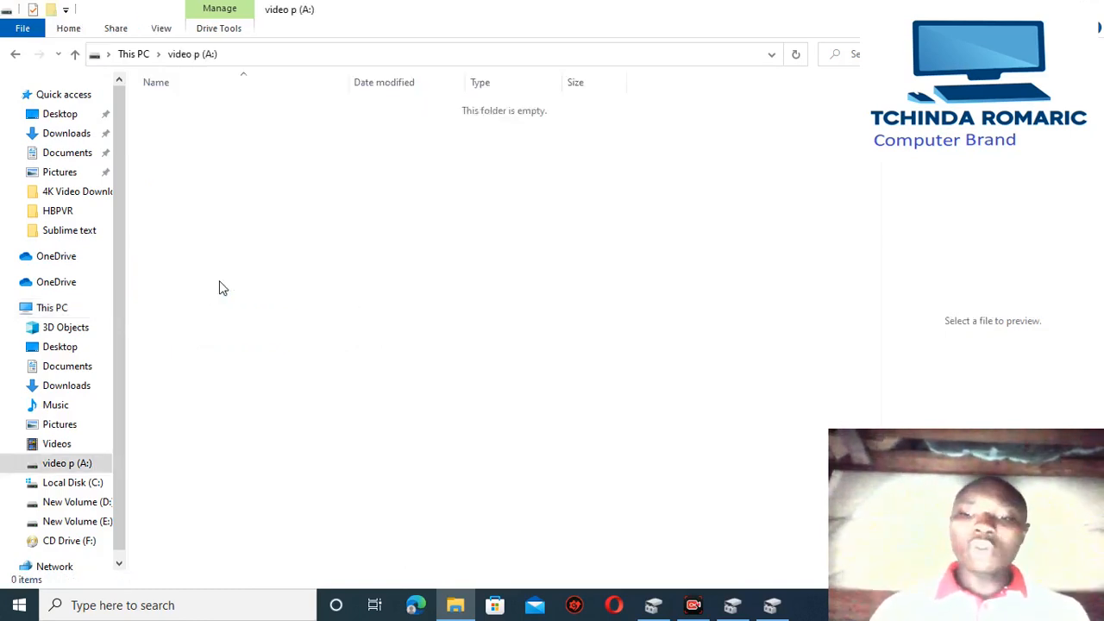
key("BackSpace")
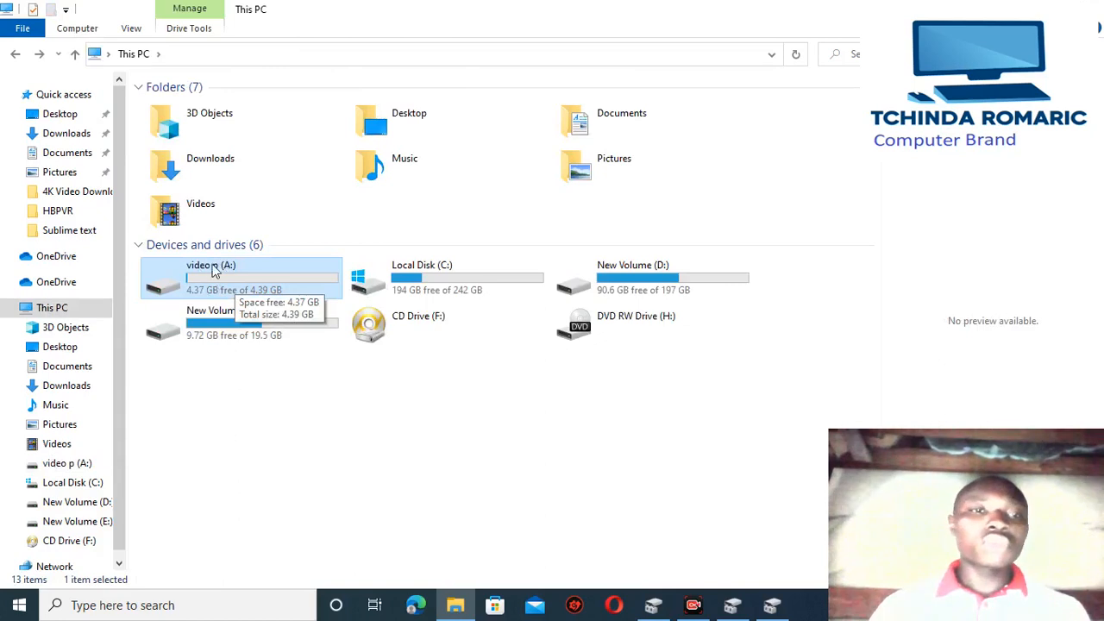
double_click(211, 268)
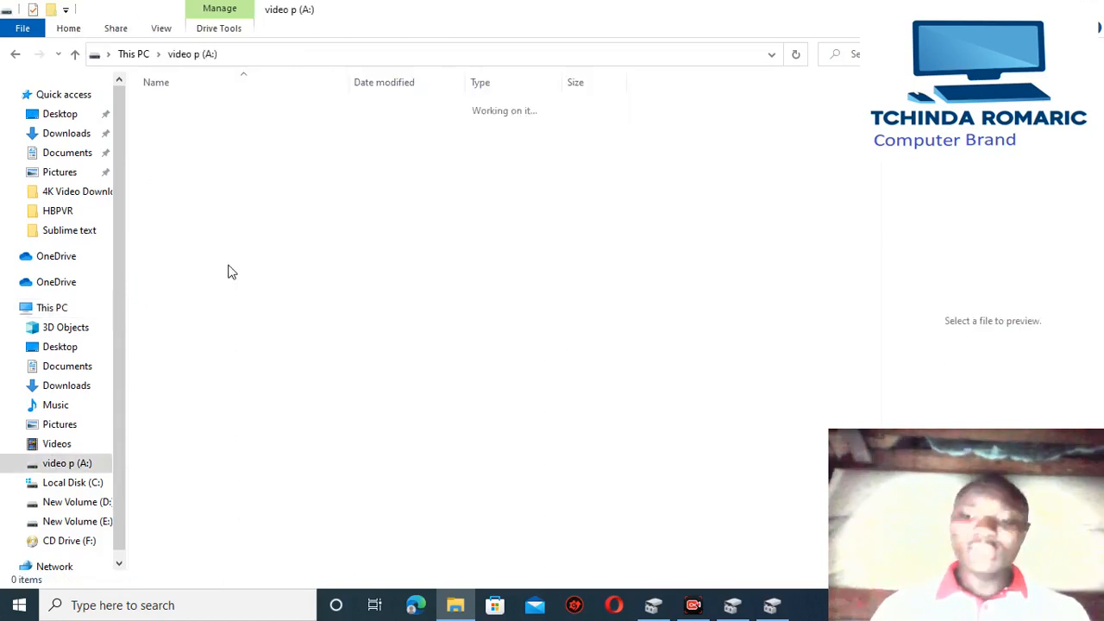